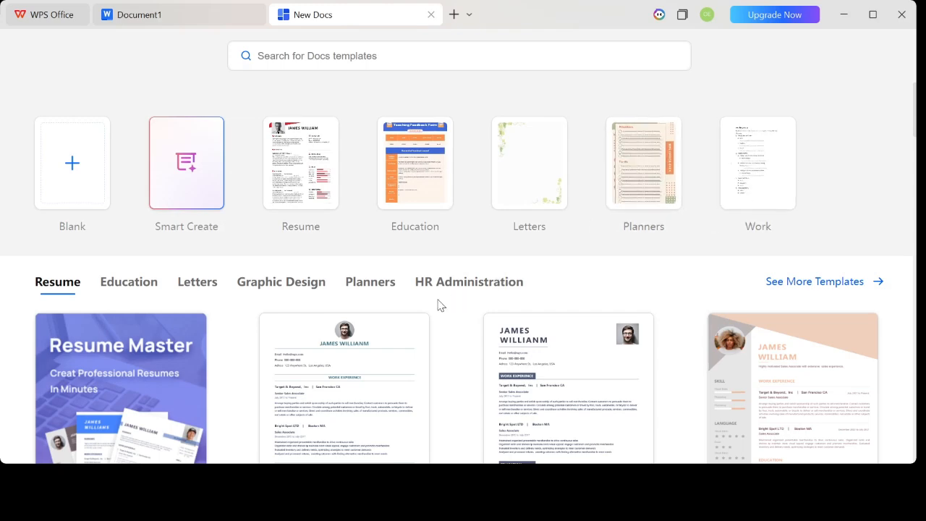
- Browse the résumé templates, then create a new blank text document
scroll(438, 306, down, 2)
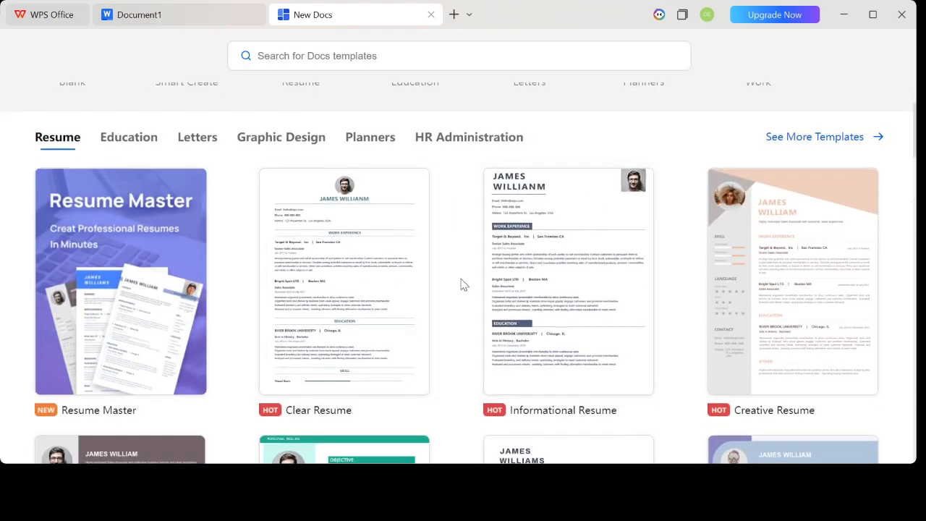
scroll(384, 310, down, 2)
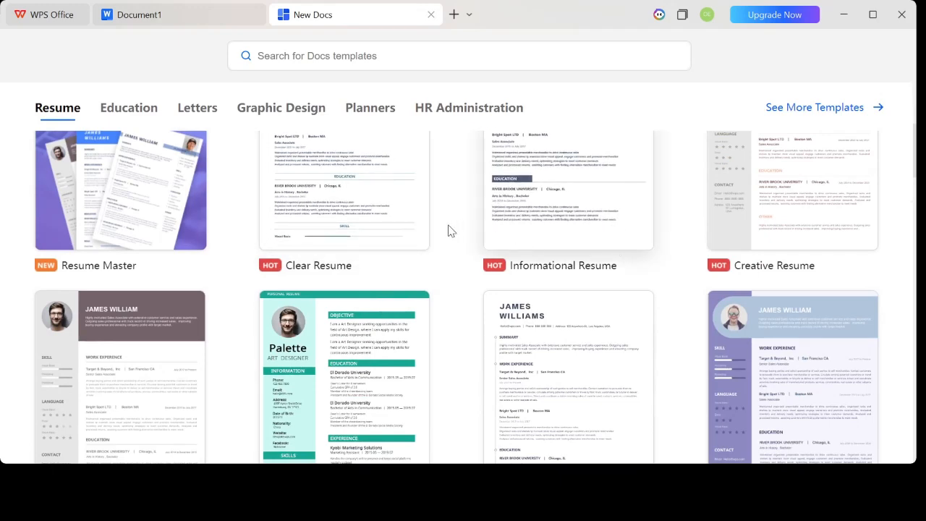
scroll(450, 227, up, 2)
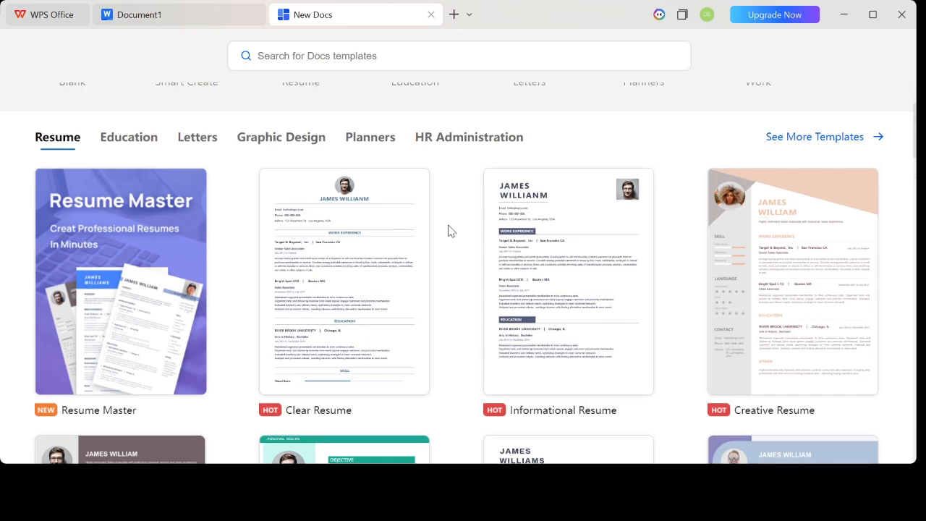
scroll(413, 227, up, 2)
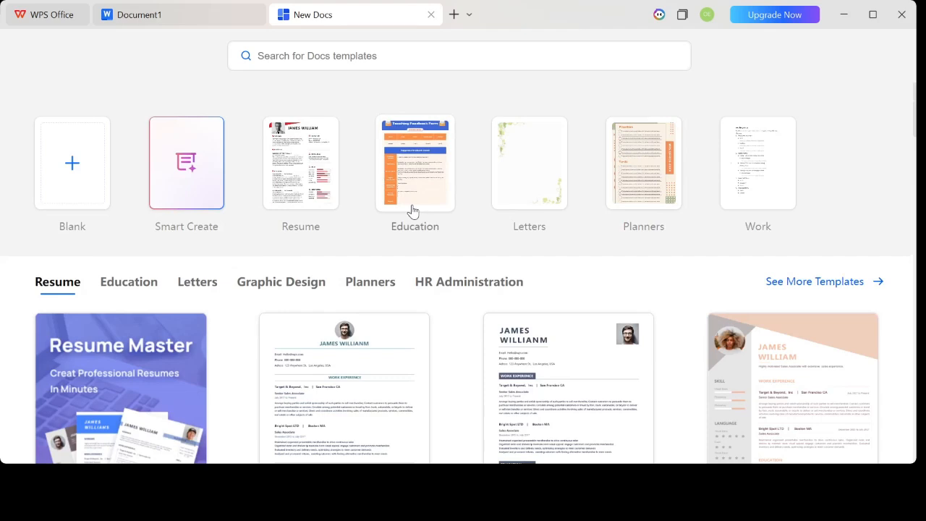
click(64, 163)
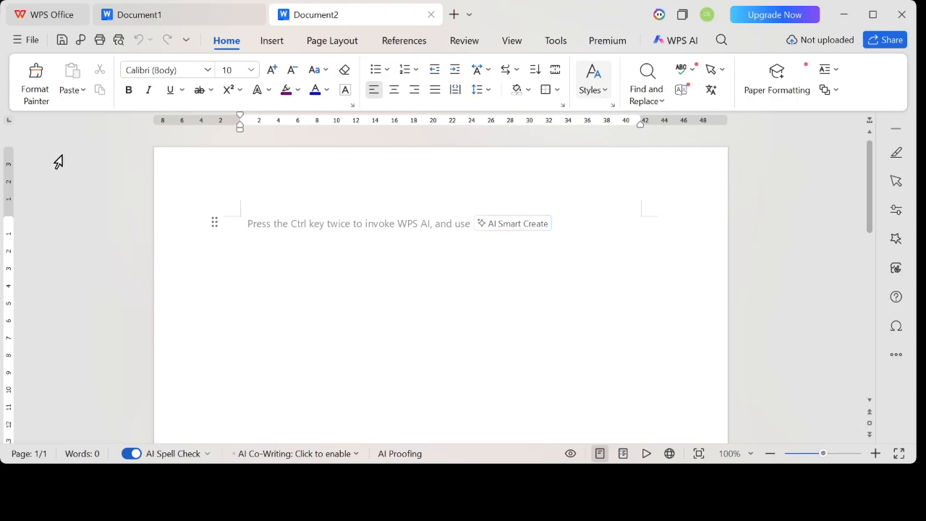
- Write a "Welcome Message" heading, the greeting "Good morning everyone .", a short self-introduction about learning Microsoft Word, and the closing "Thank you."
text(Welcome Message)
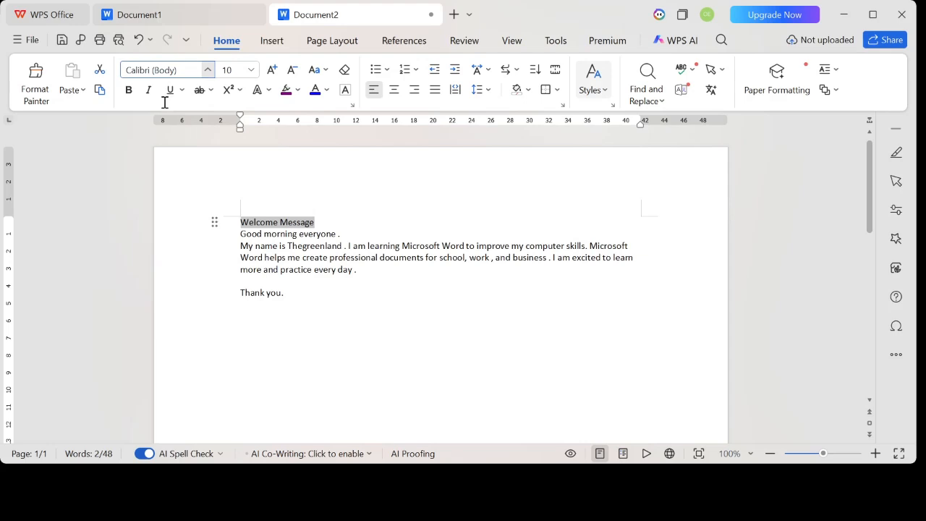
- Set the "Welcome Message" heading to Times New Roman, size 18
click(187, 145)
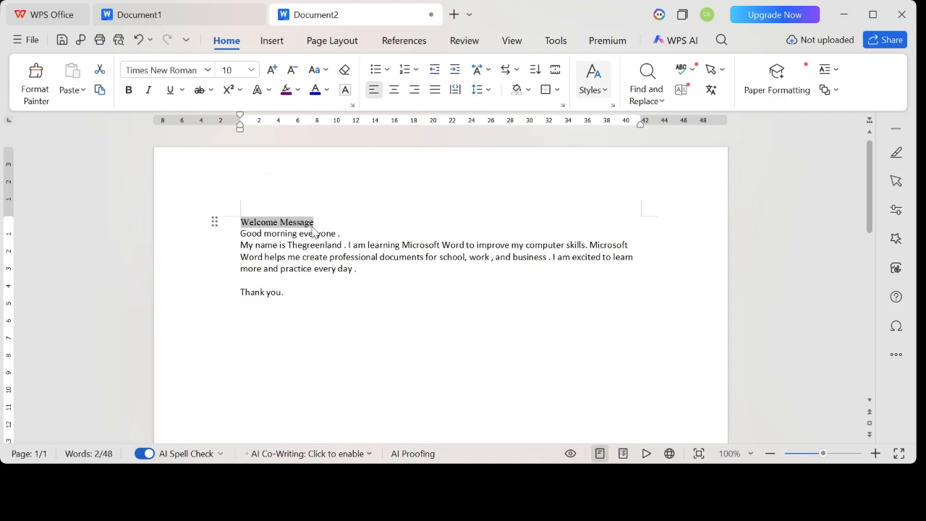
click(251, 71)
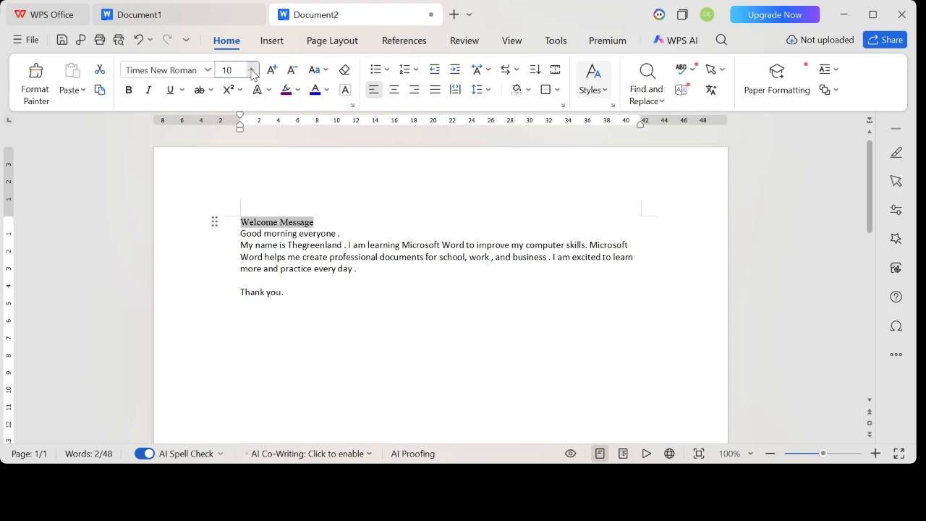
click(236, 262)
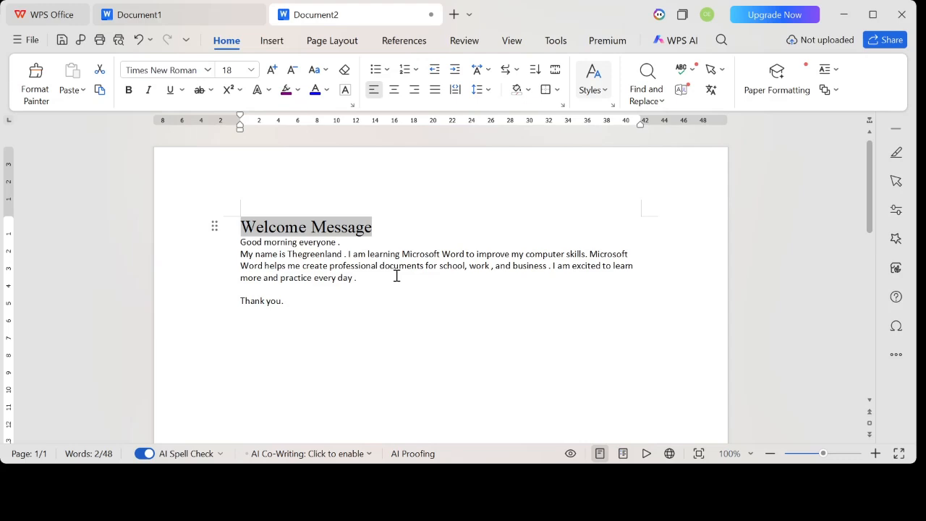
- Format the greeting and the introduction paragraph in Times New Roman, size 16
click(241, 247)
drag(242, 246, 250, 279)
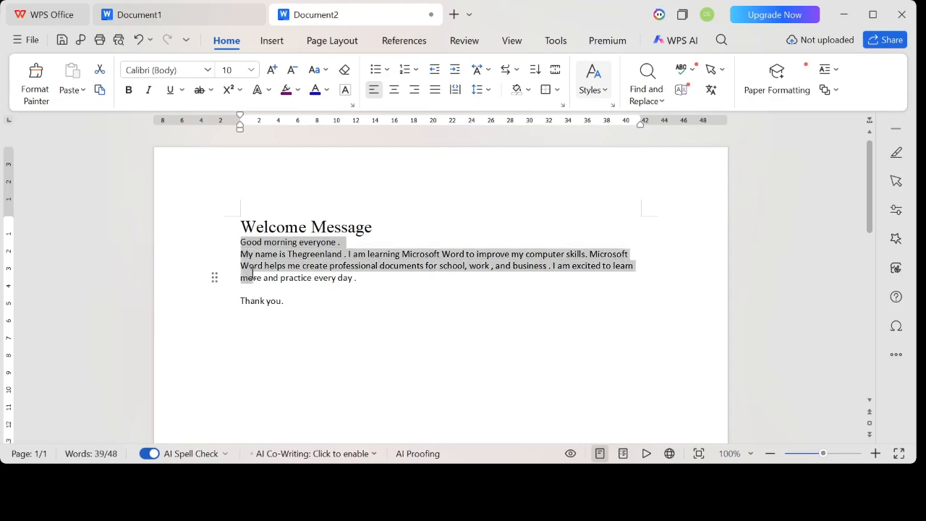
click(371, 278)
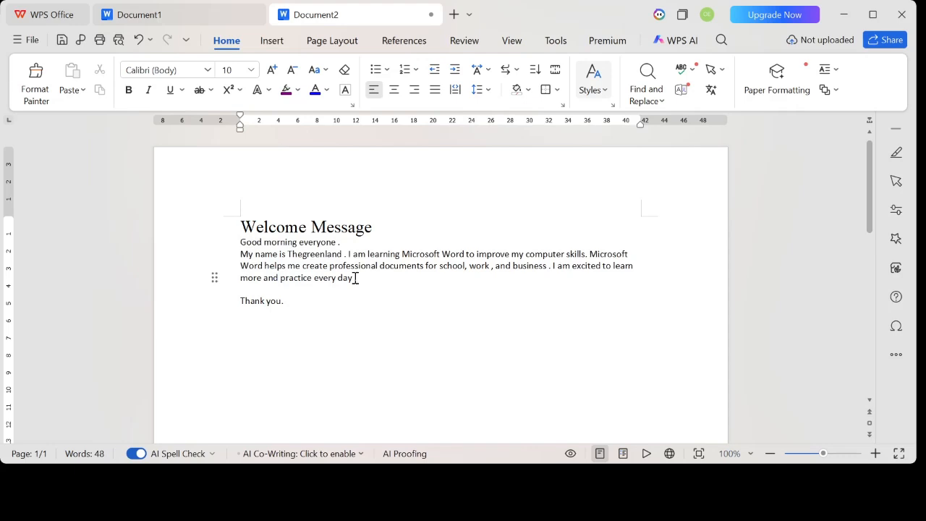
drag(355, 278, 229, 246)
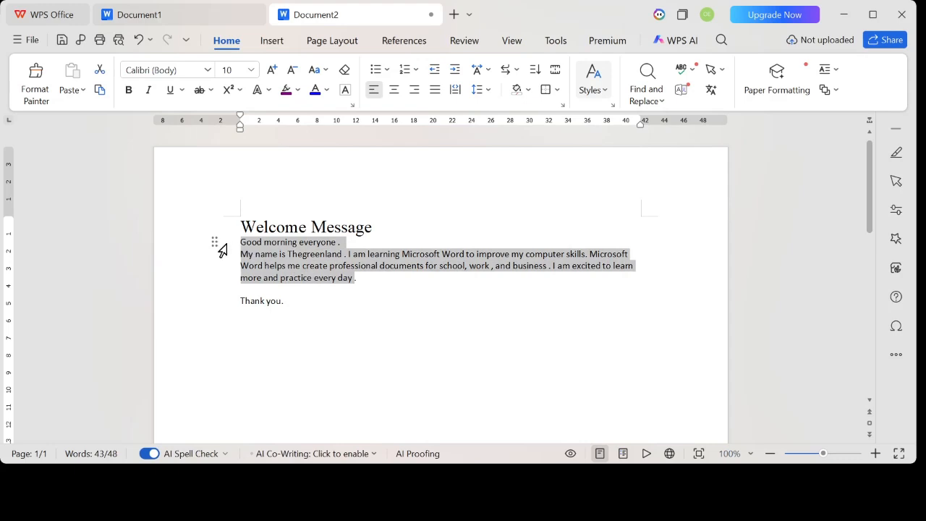
click(208, 71)
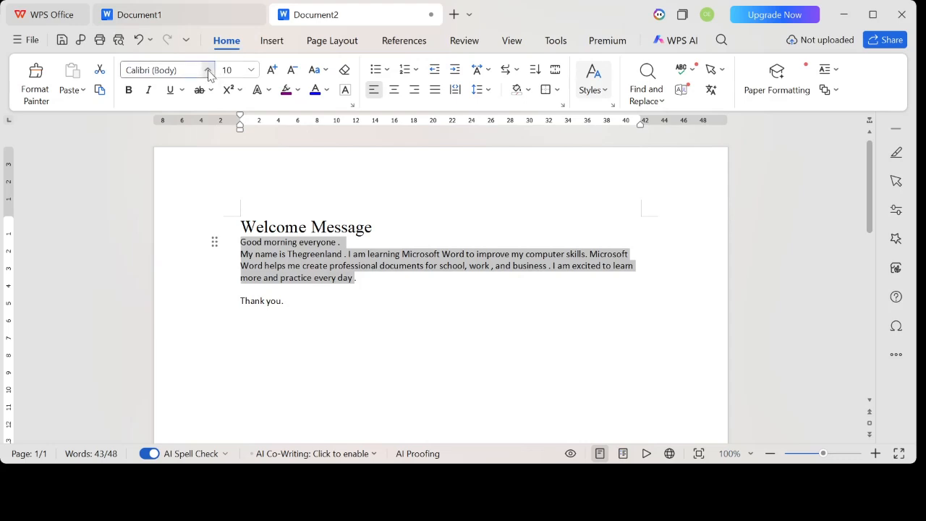
click(179, 146)
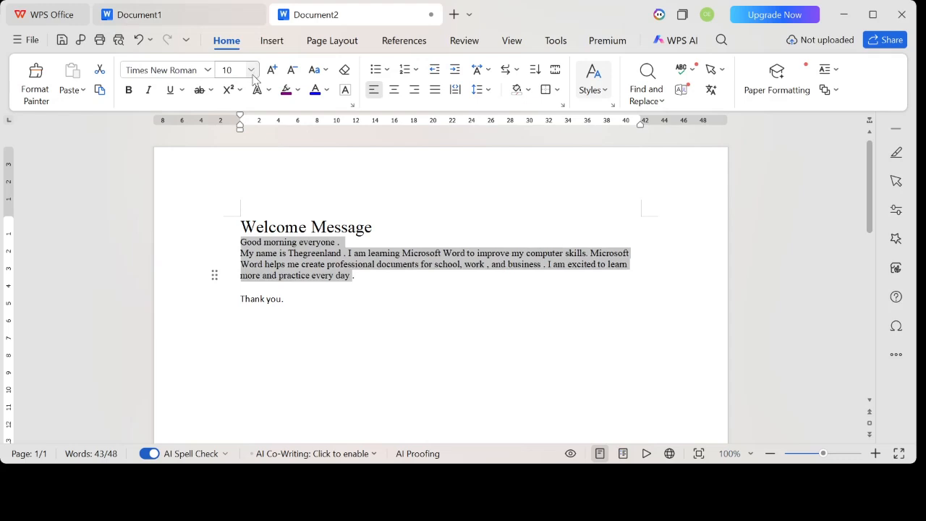
click(252, 71)
click(227, 246)
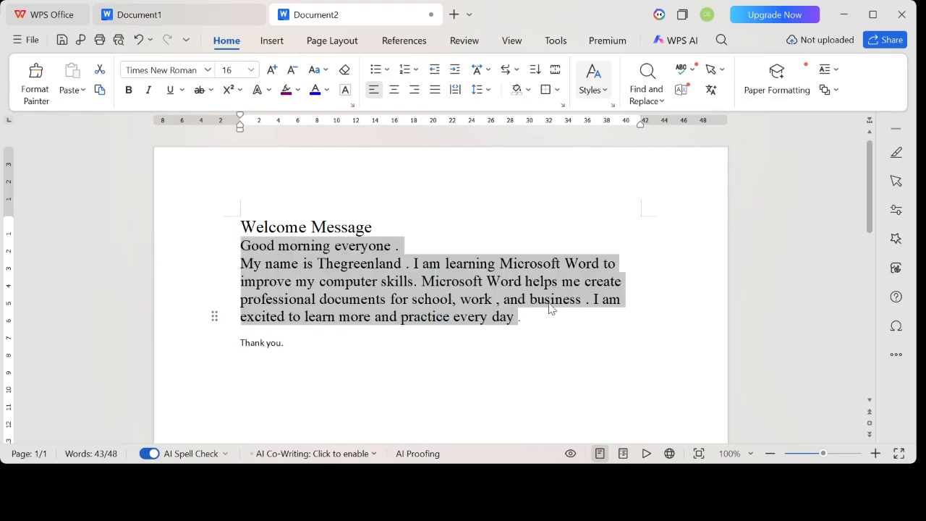
- Format the closing "Thank you." line in Times New Roman, size 16
click(538, 329)
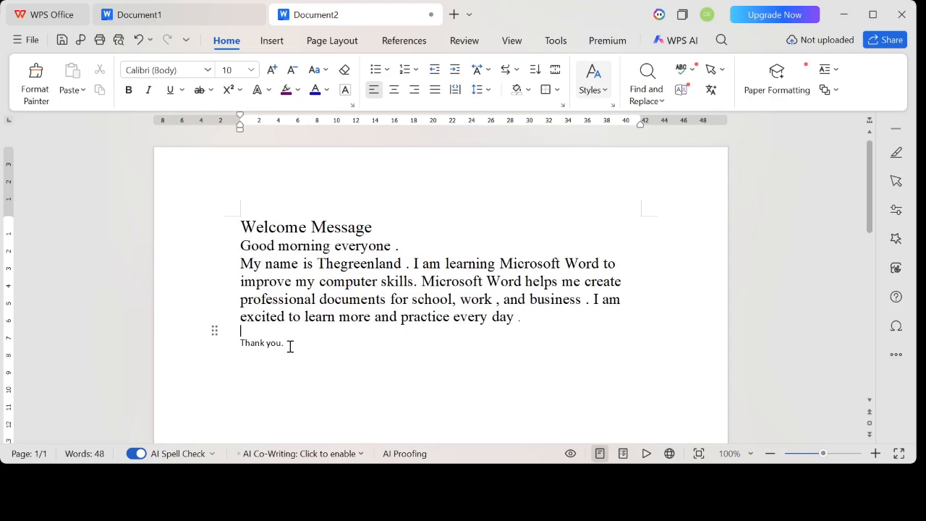
drag(290, 345, 253, 346)
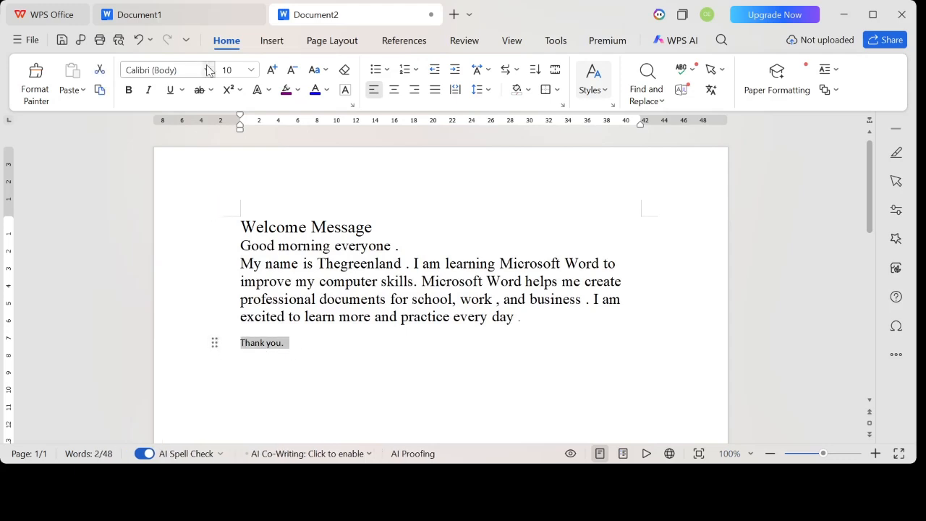
click(197, 133)
click(256, 73)
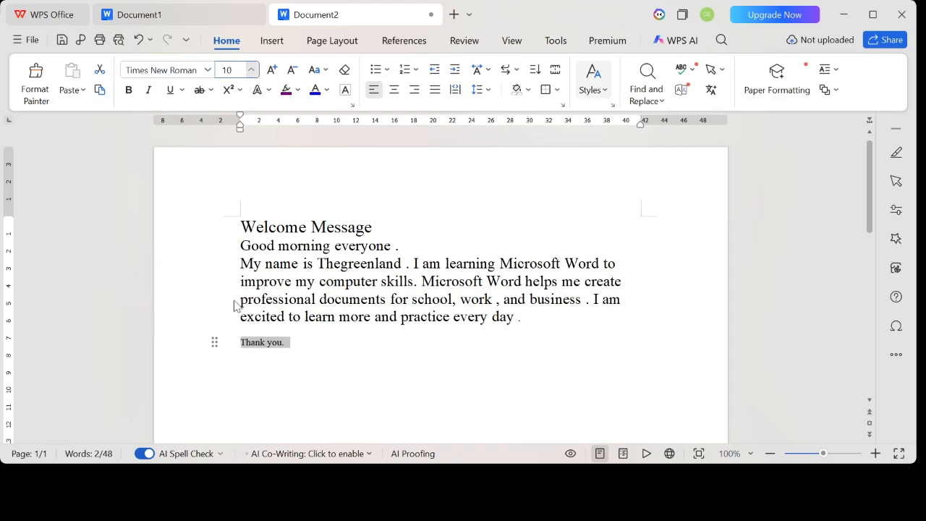
click(236, 240)
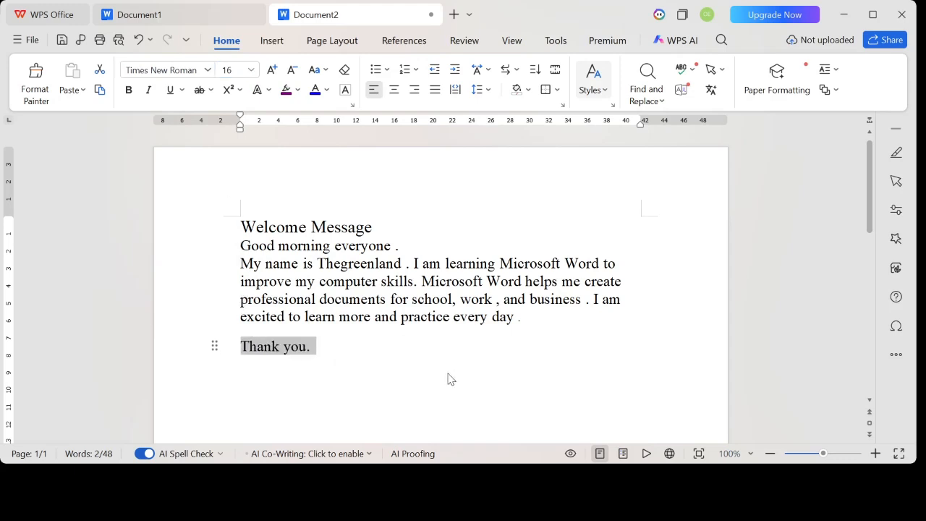
click(331, 346)
- Make the "Welcome Message" heading bold
click(393, 229)
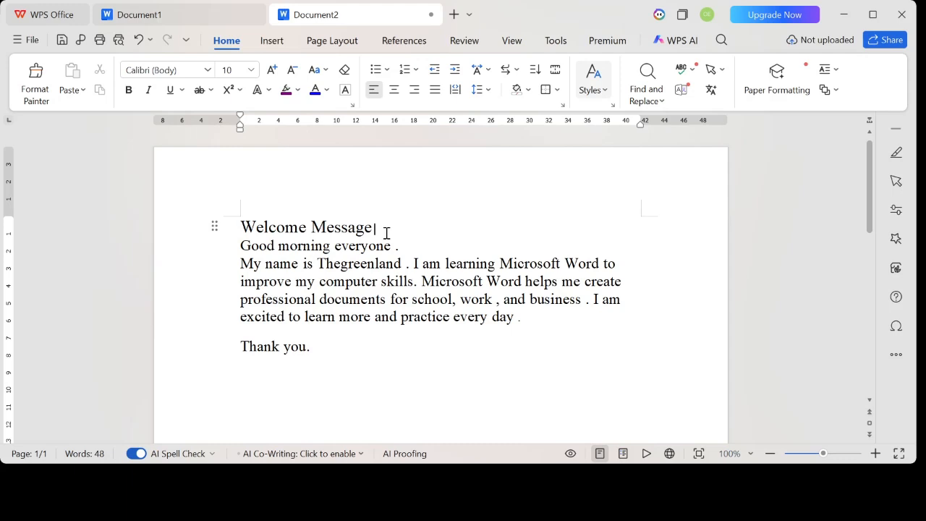
drag(372, 227, 240, 220)
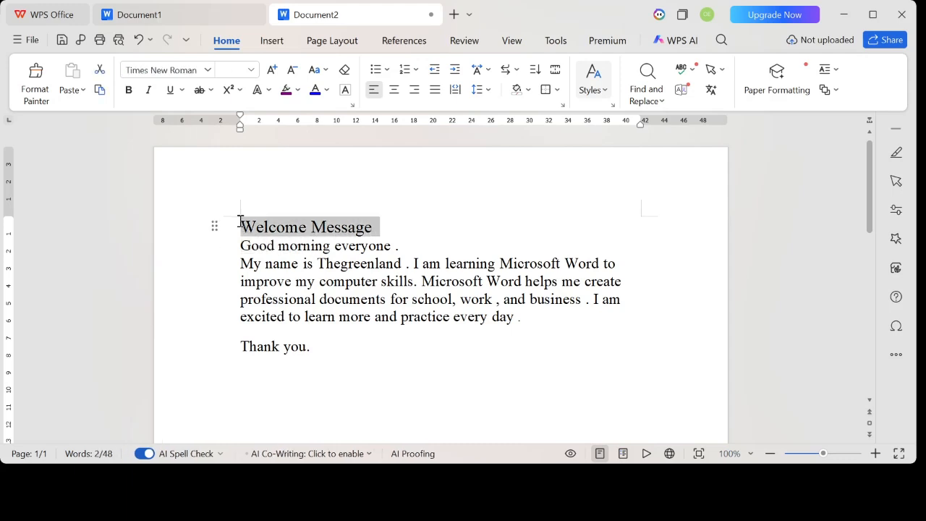
click(129, 91)
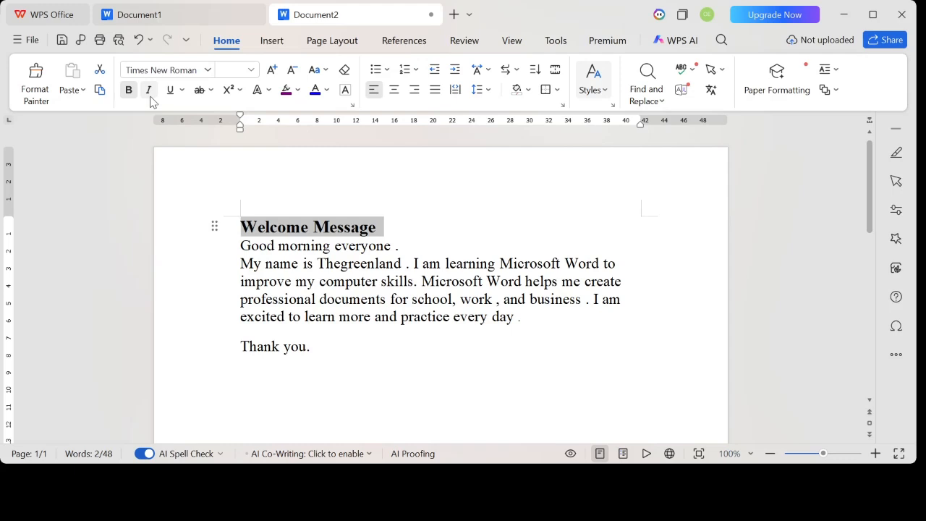
- Try italic and underline formatting on the "Welcome Message" heading, removing each one again
click(149, 92)
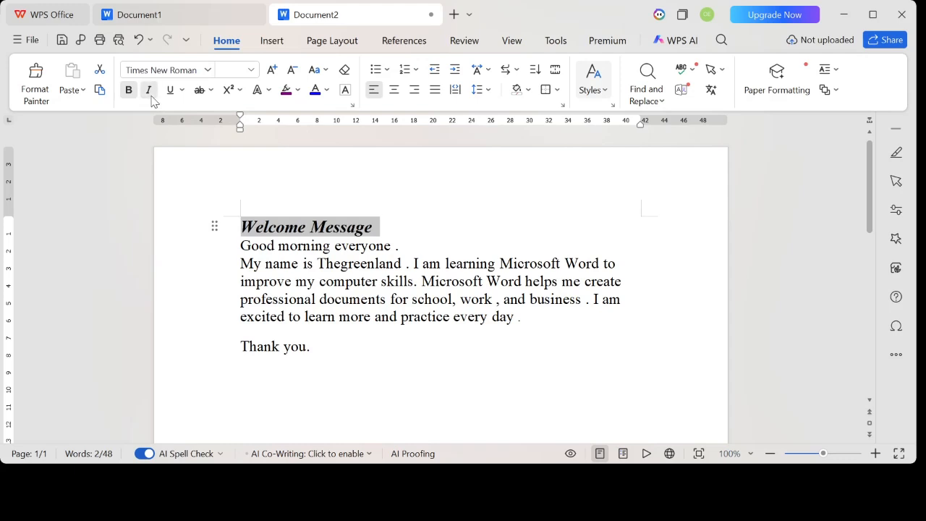
click(152, 97)
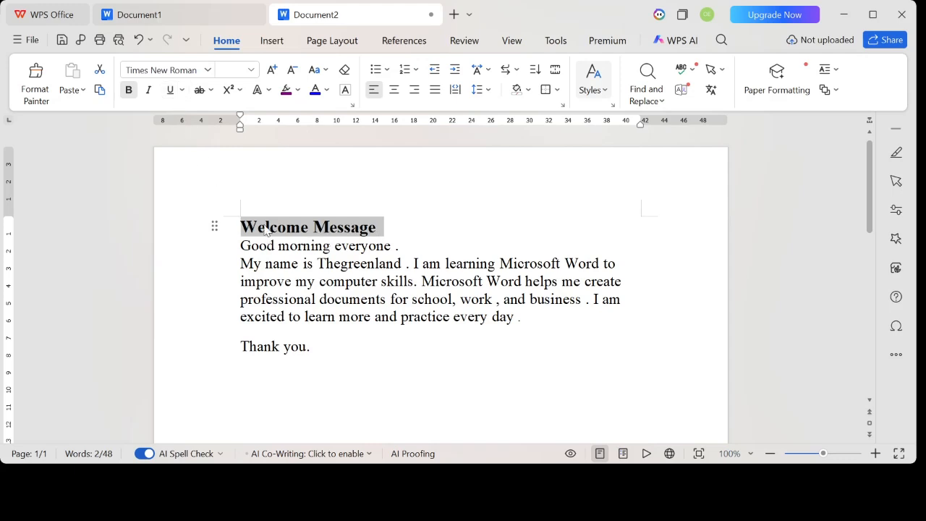
click(169, 91)
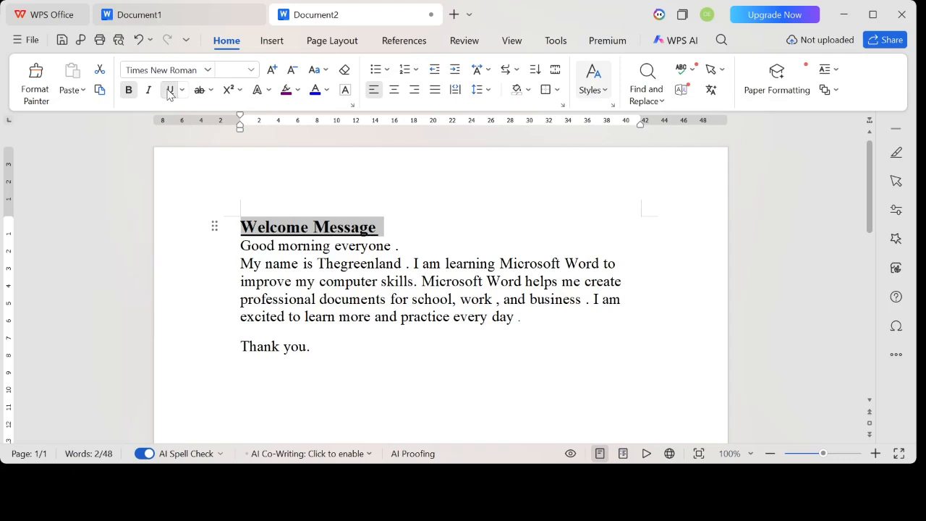
click(400, 242)
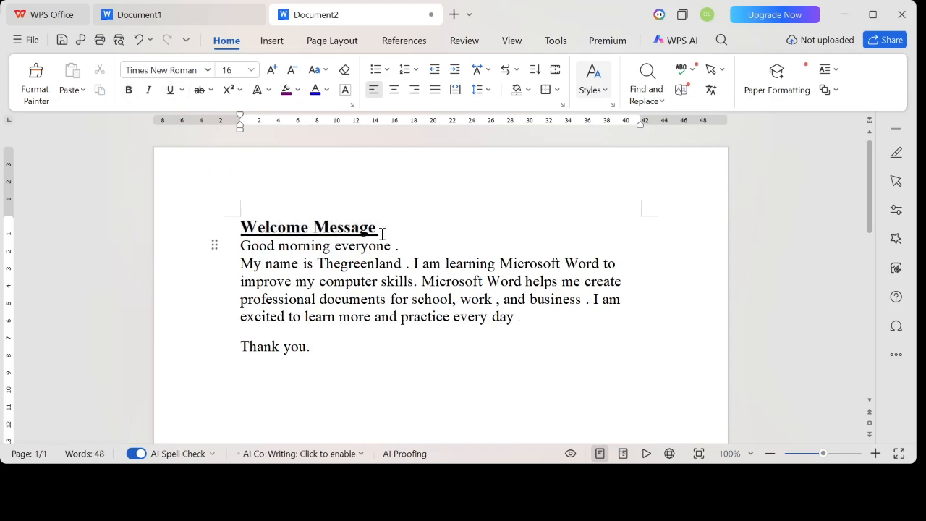
drag(379, 231, 233, 230)
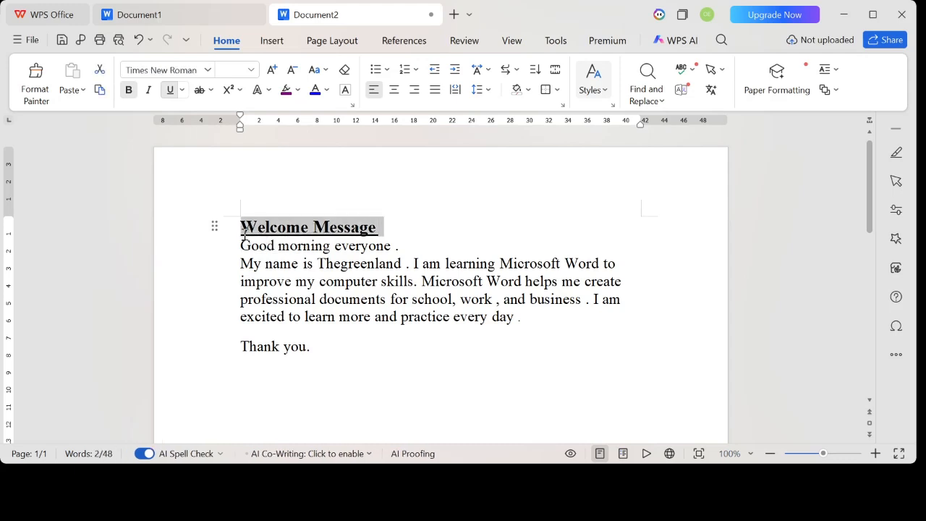
click(170, 90)
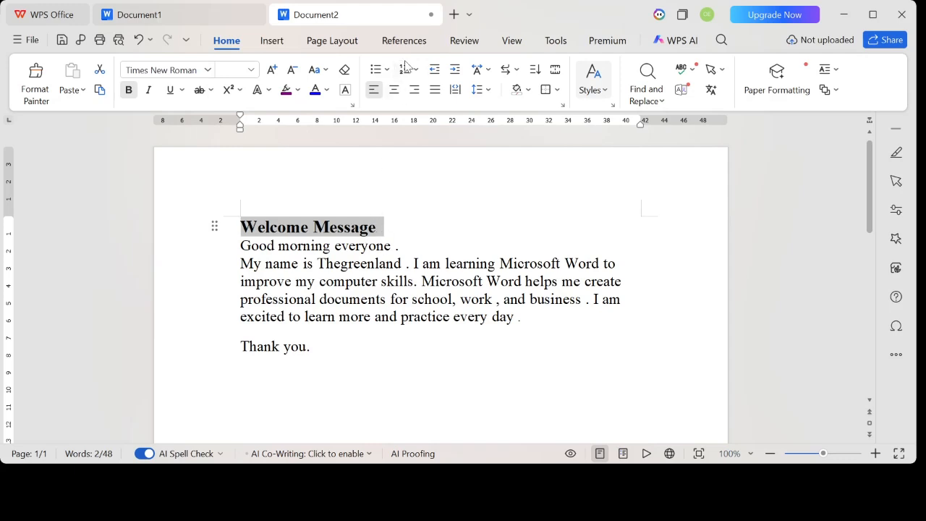
- Centre the "Welcome Message" heading and insert a blank line below it
click(372, 94)
click(395, 93)
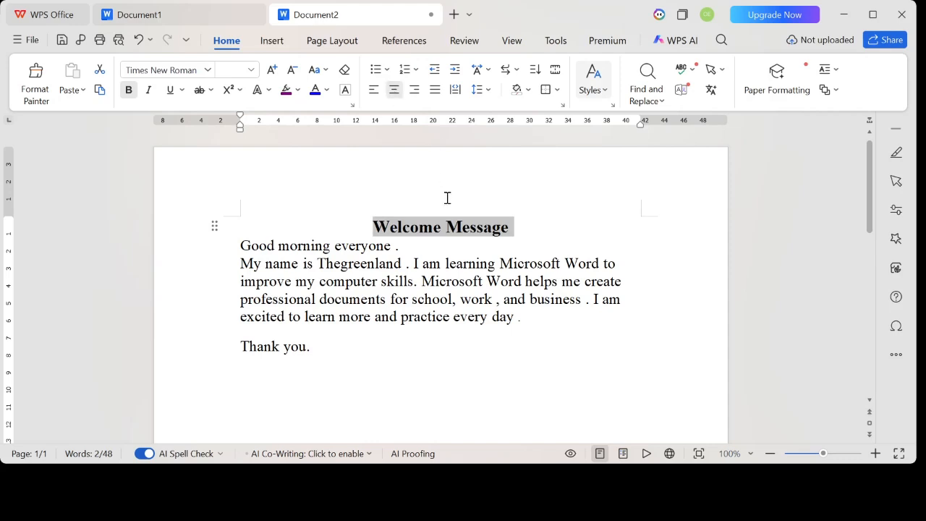
click(523, 233)
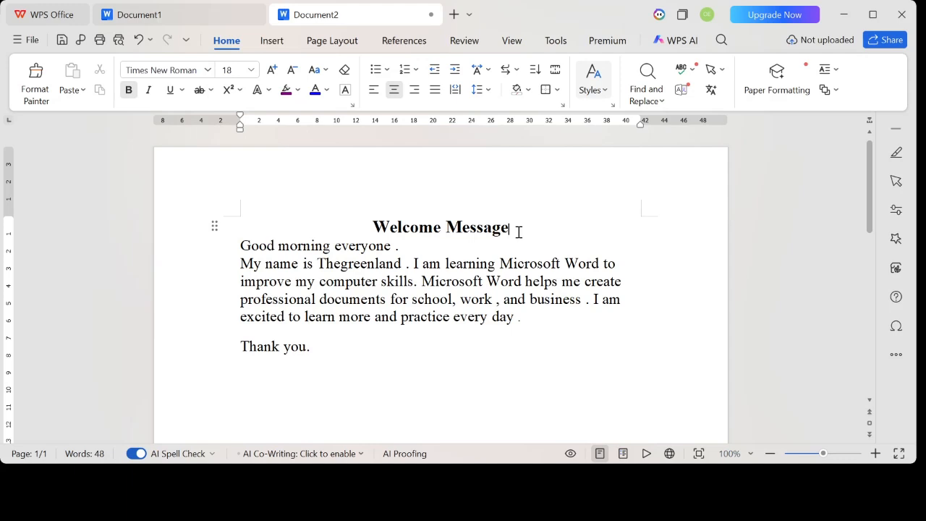
key(Return)
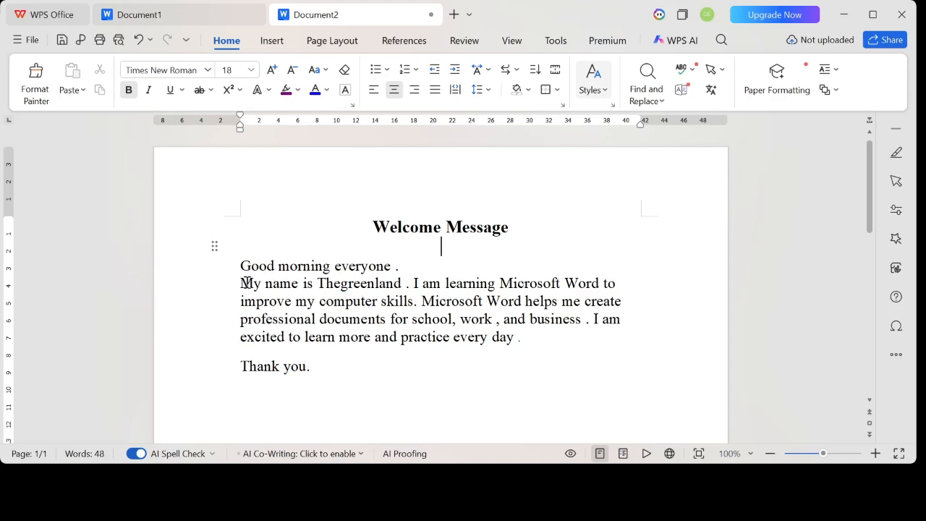
- Justify the greeting and the introduction paragraph
drag(242, 266, 546, 350)
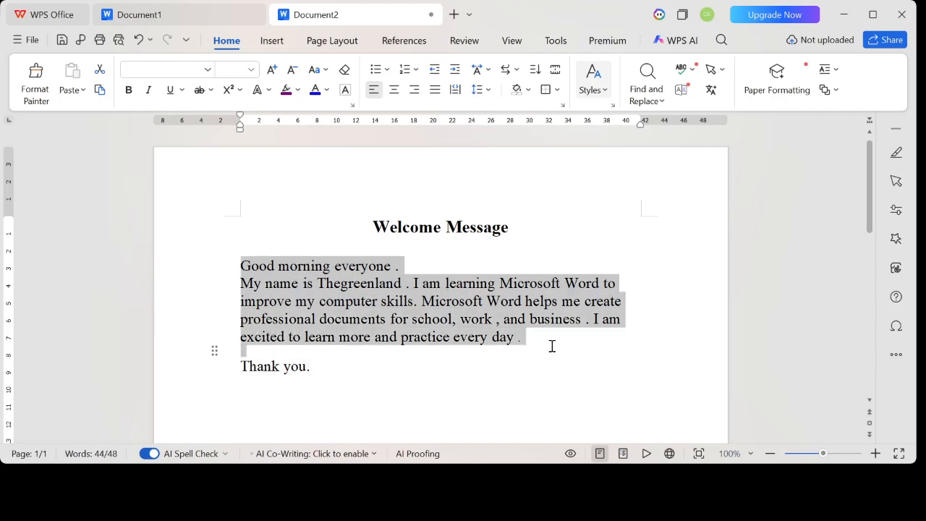
click(435, 91)
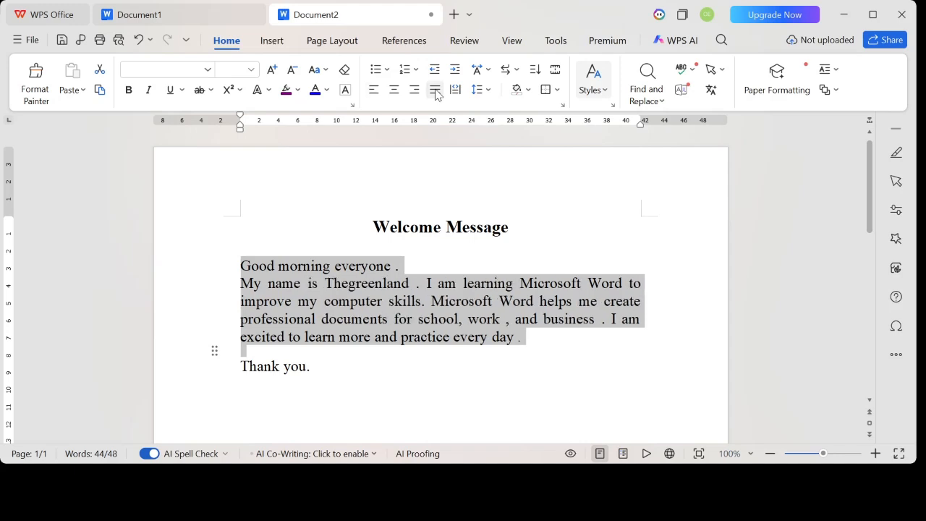
click(632, 246)
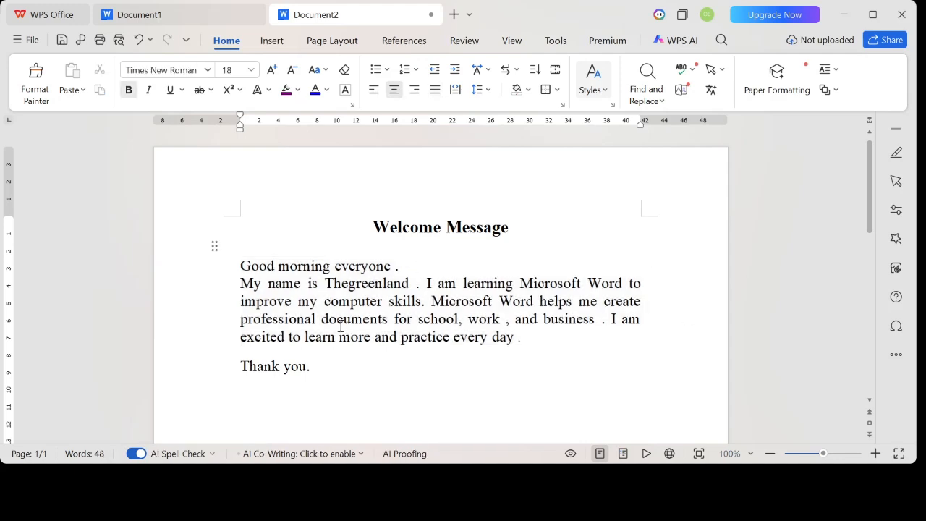
- Insert a blank line between the greeting and the introduction paragraph
click(403, 266)
key(Return)
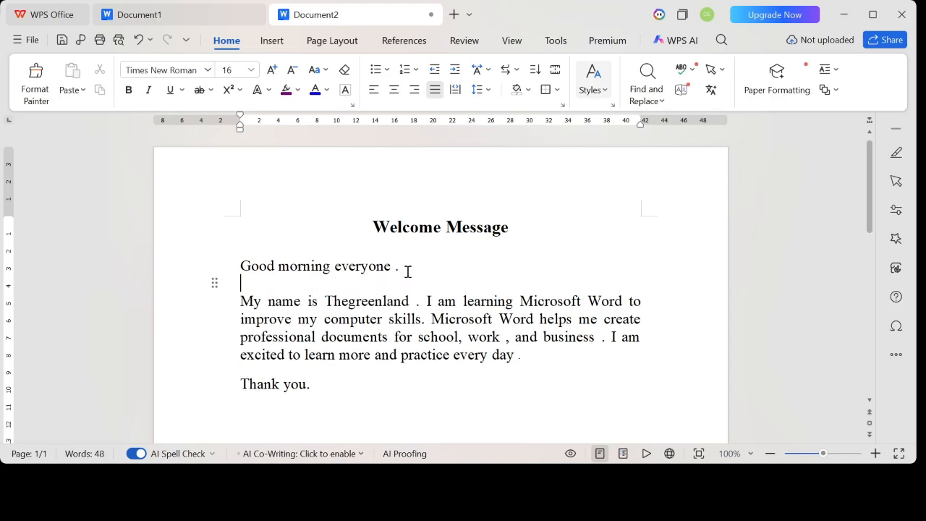
- Try bold formatting on the "Good morning everyone" greeting and remove it again
drag(400, 266, 238, 266)
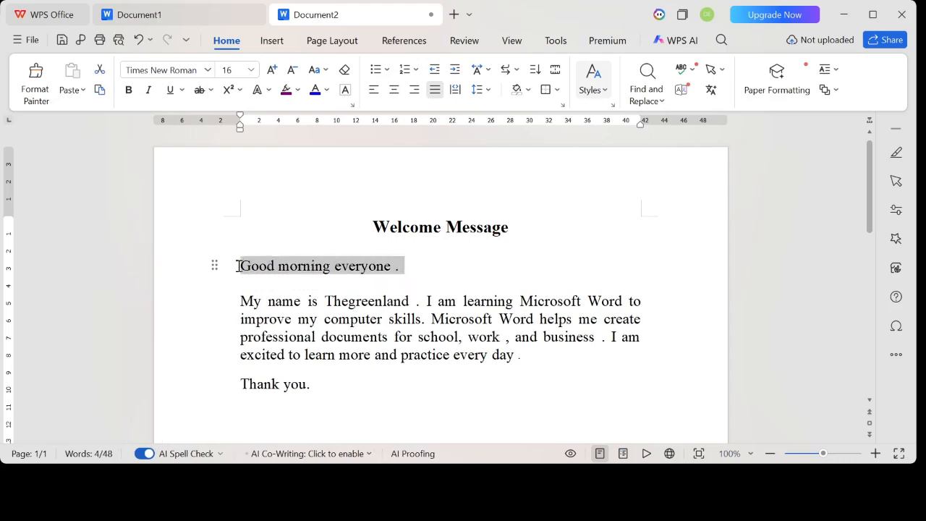
click(129, 90)
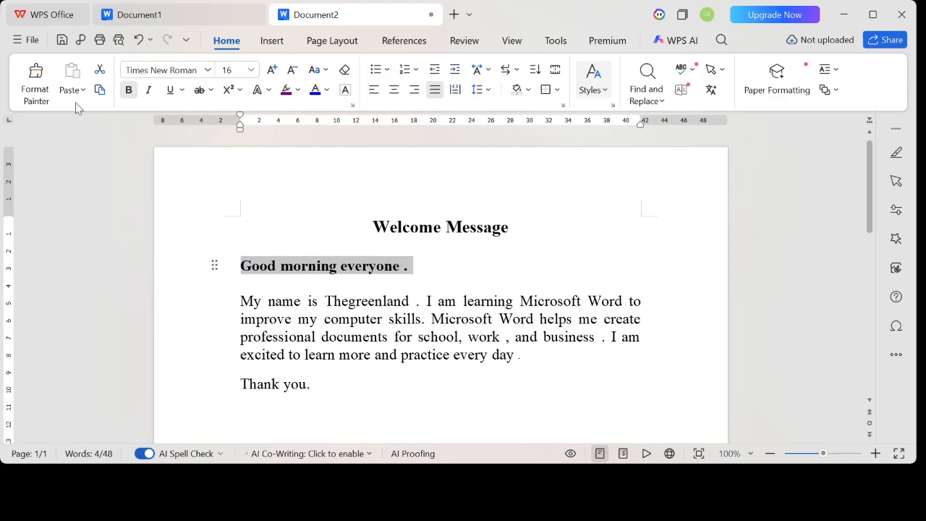
click(129, 89)
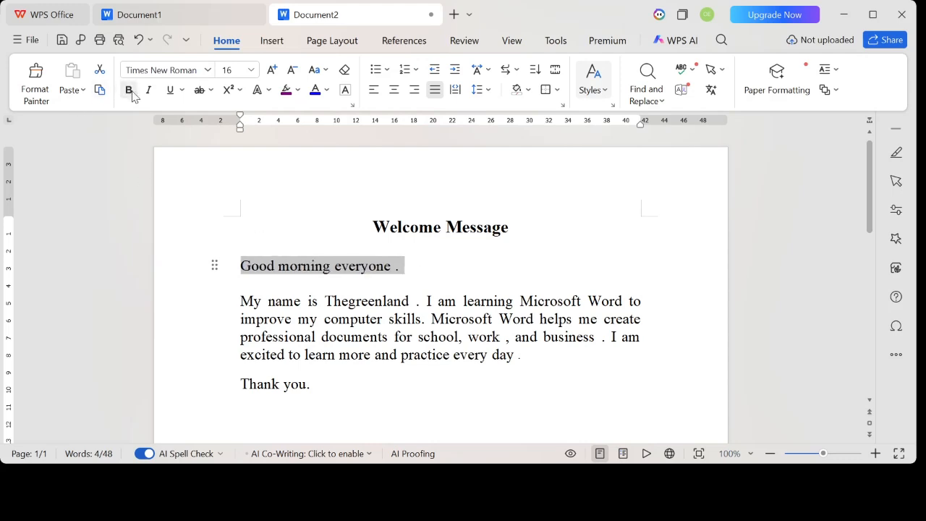
click(449, 289)
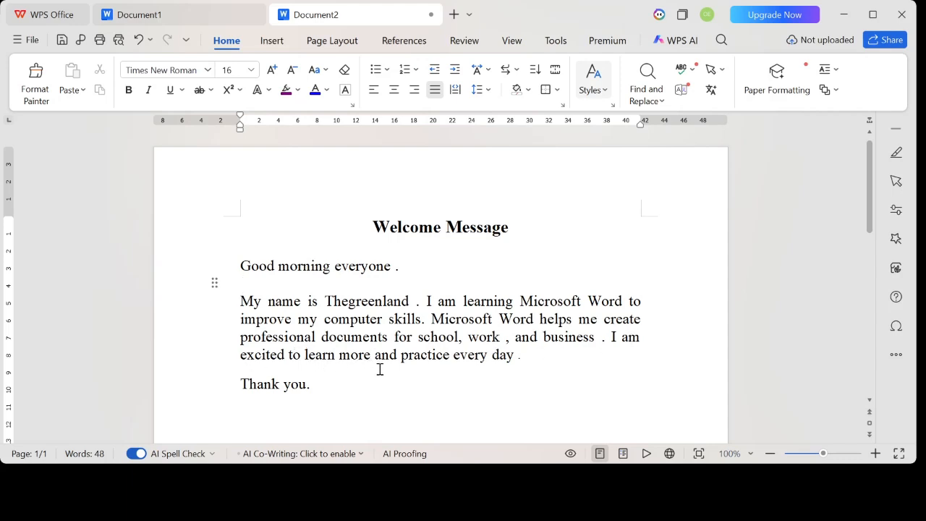
- Insert a blank line between the introduction paragraph and the closing "Thank you." line
scroll(380, 369, down, 1)
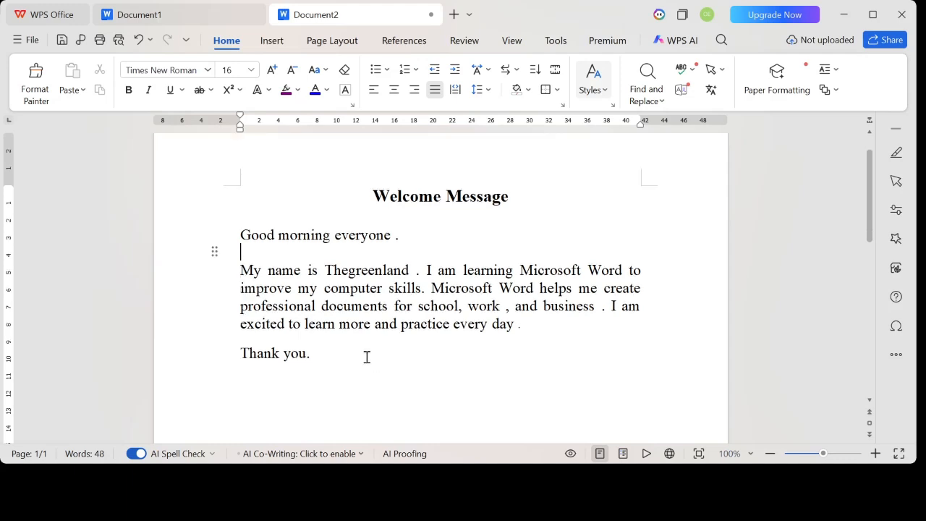
click(548, 328)
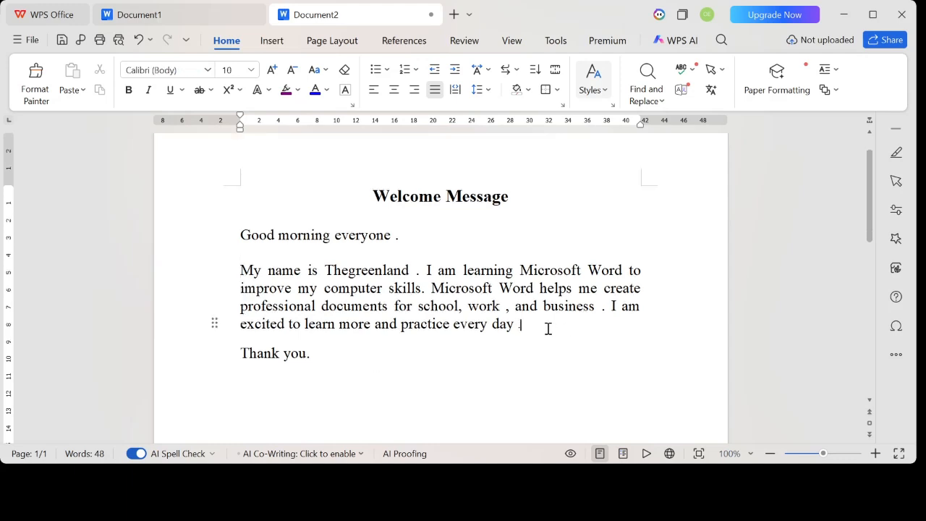
key(Return)
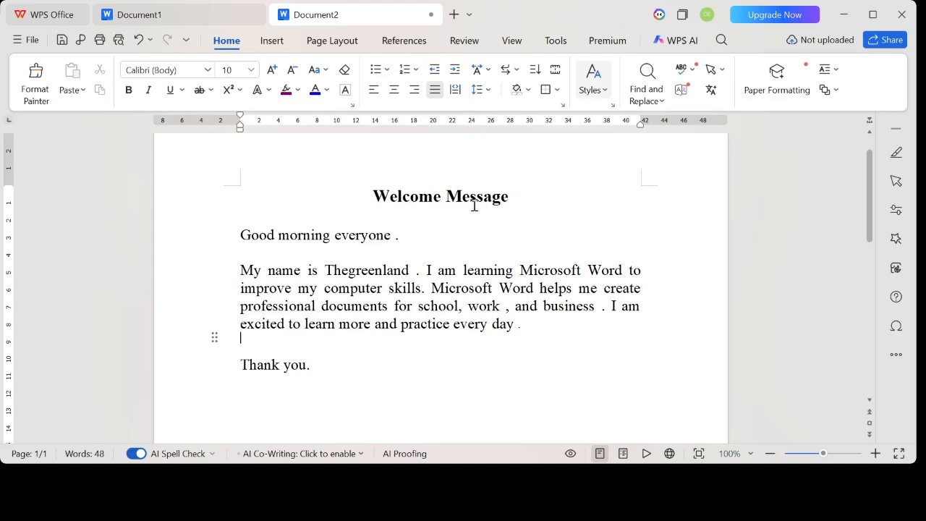
- Change the font colour of the "Welcome Message" heading to green
drag(515, 196, 358, 196)
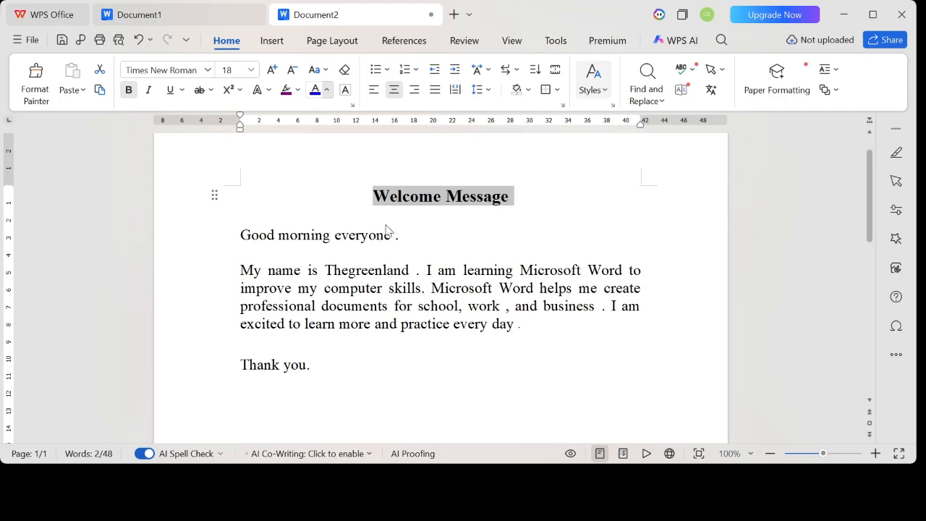
click(464, 227)
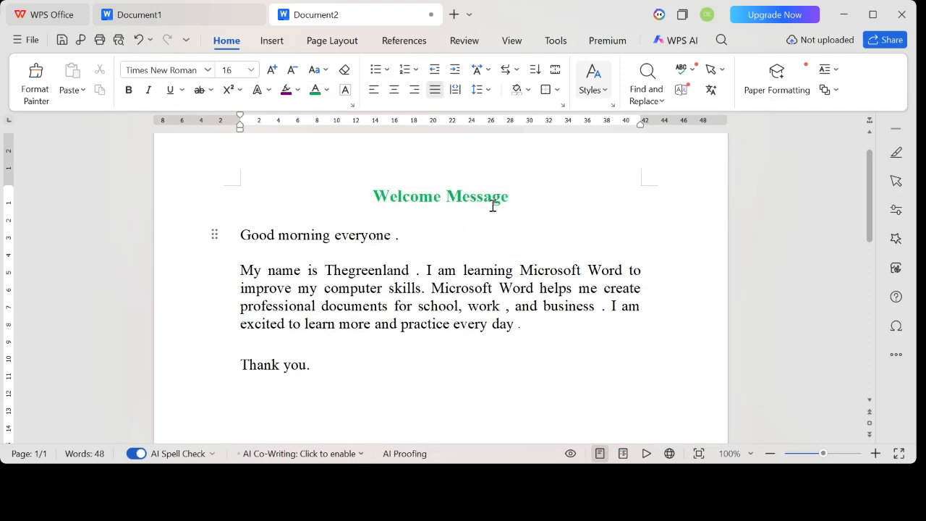